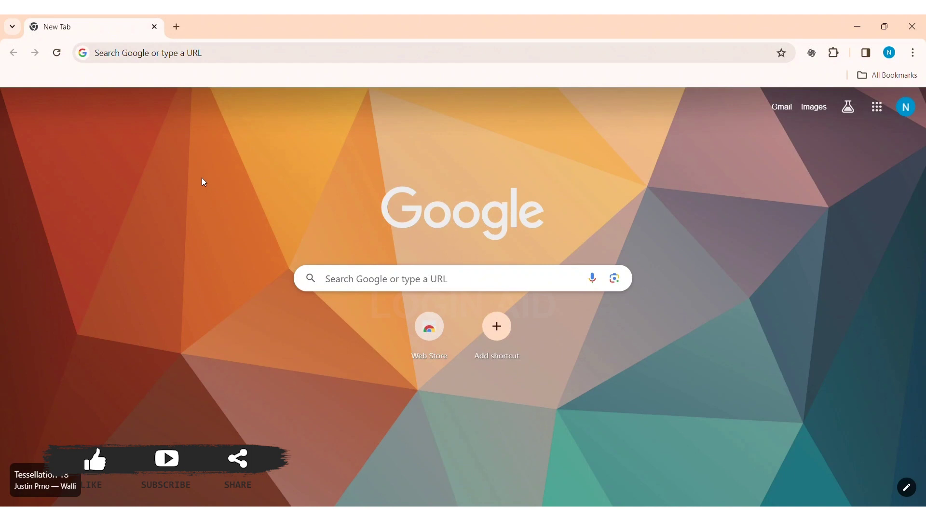
pyautogui.click(186, 53)
pyautogui.write('www.sbicard.com')
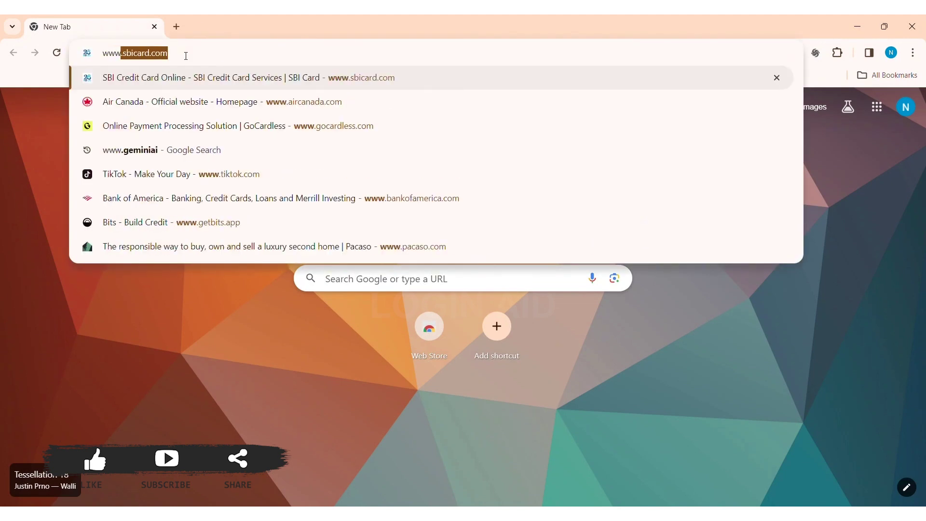
pyautogui.write('organstanley')
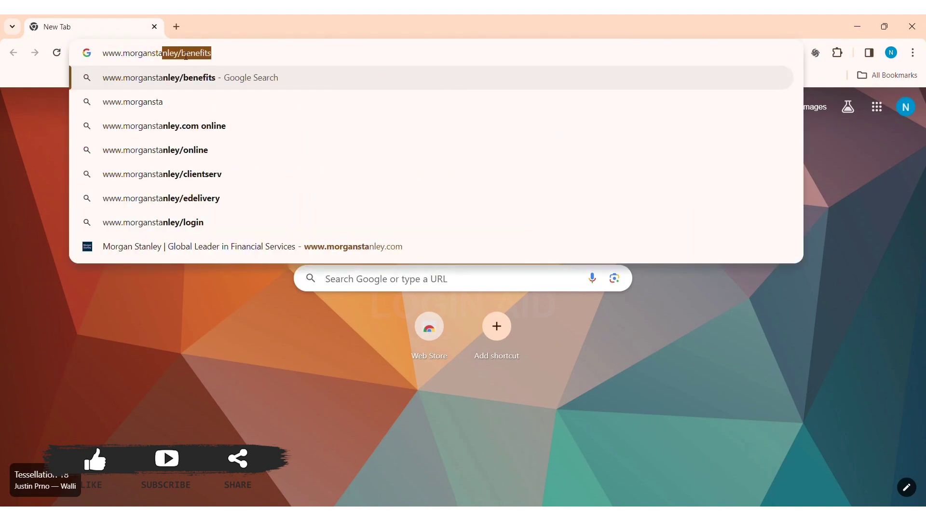
pyautogui.write('.com')
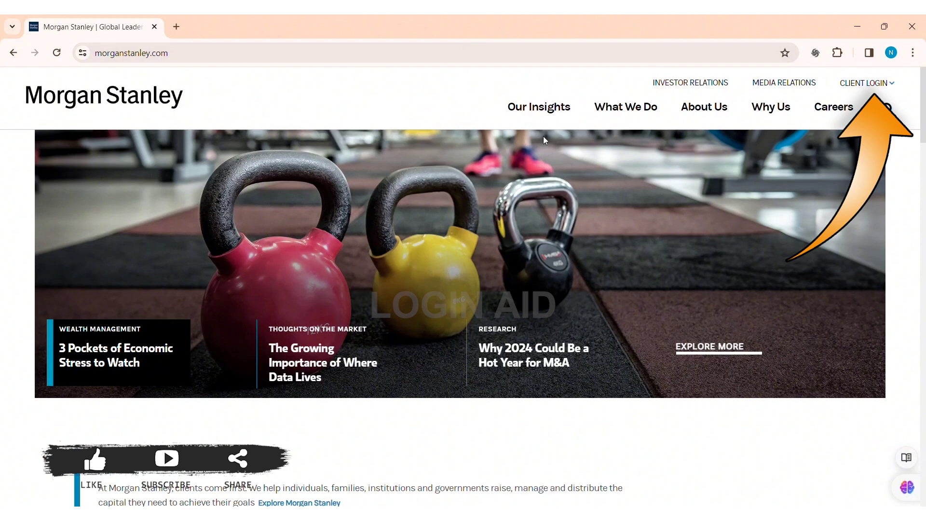
# - Choose Morgan Stanley Online from the CLIENT LOGIN dropdown
pyautogui.click(864, 83)
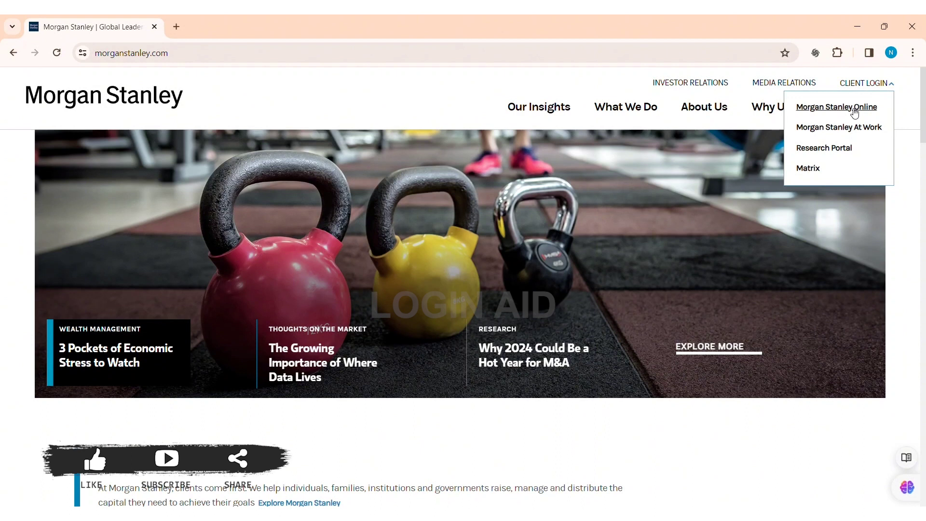
pyautogui.click(837, 107)
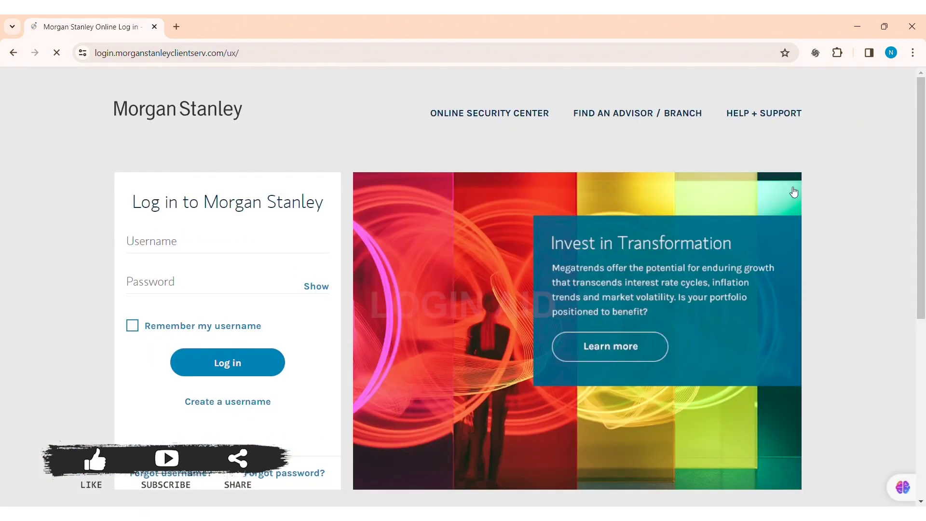
pyautogui.scroll(-1, 794, 192)
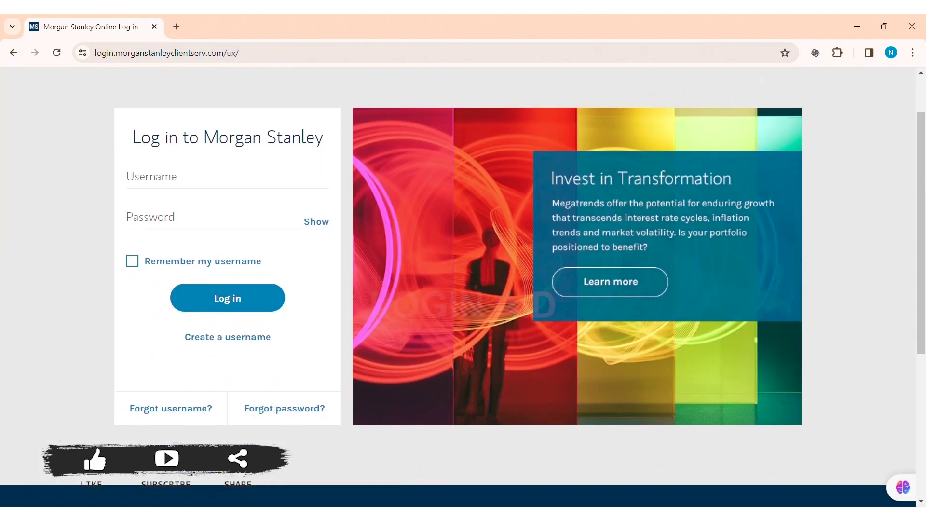
# - Enter the username and password, and tick 'Remember my username'
pyautogui.click(234, 187)
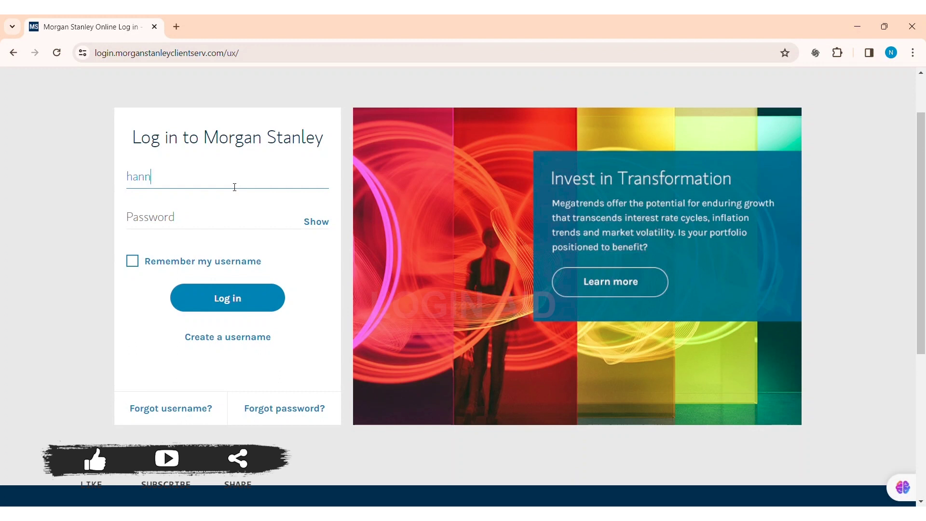
pyautogui.click(132, 227)
pyautogui.write('*******')
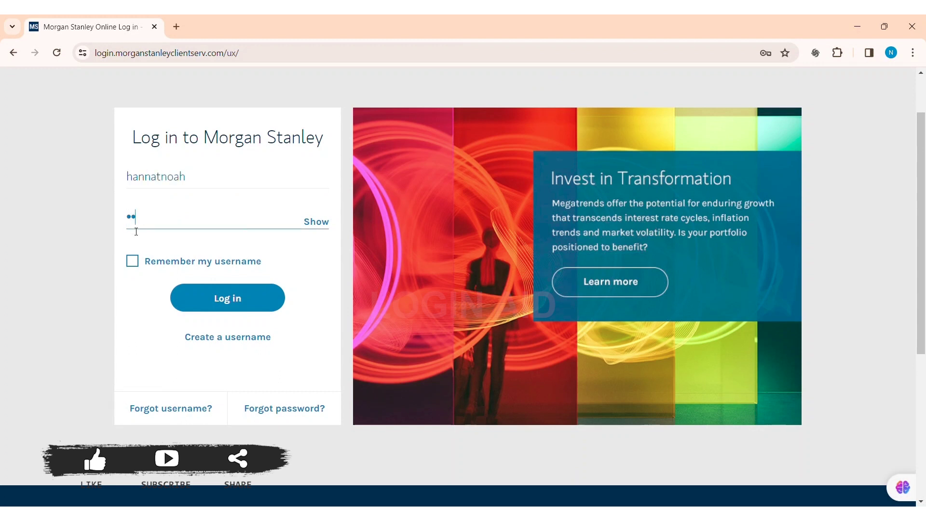
pyautogui.write('**')
pyautogui.click(132, 261)
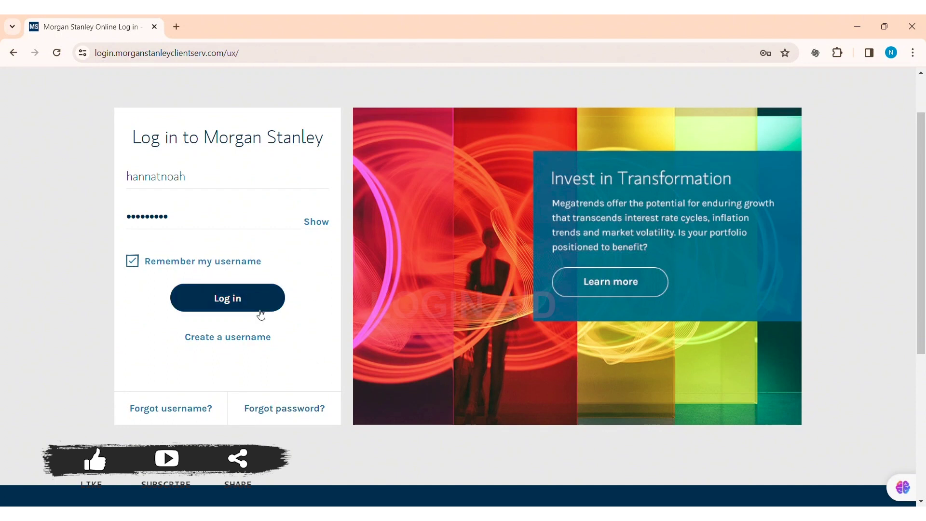
# - Submit the login and dismiss the newsletter sign-up popup
pyautogui.click(272, 290)
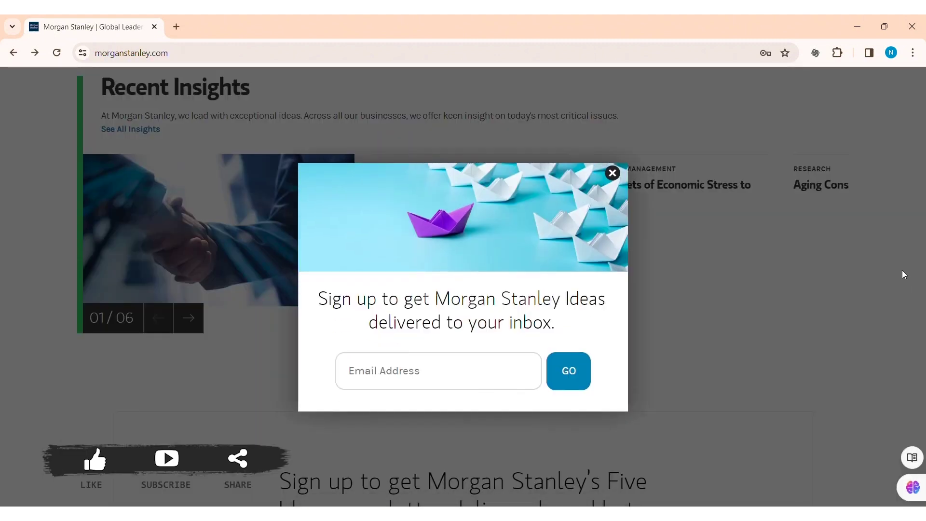
pyautogui.click(612, 174)
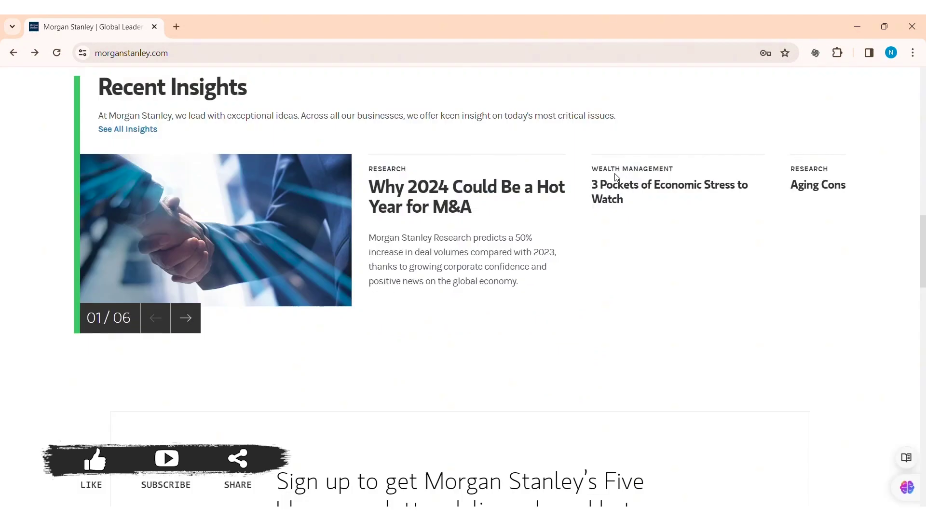